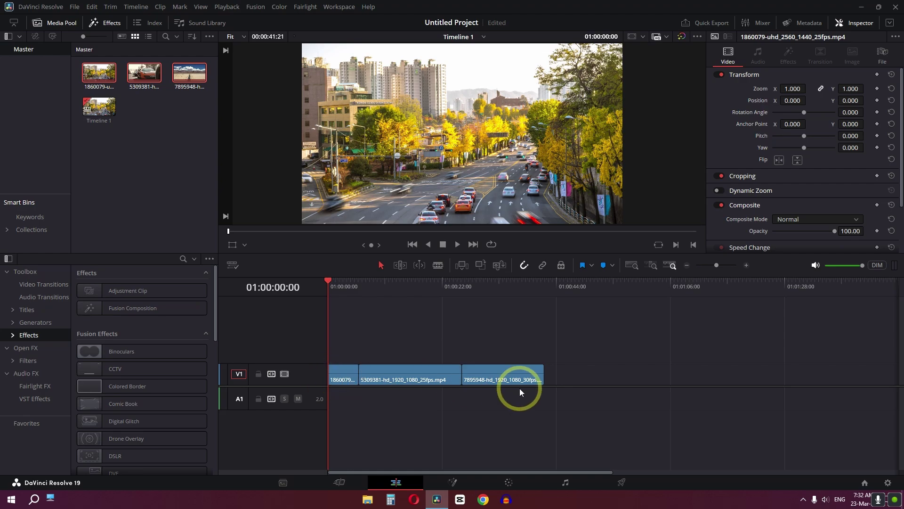
# On the Color page, set the city street clip's saturation to 0 so it turns black and white
pyautogui.click(508, 482)
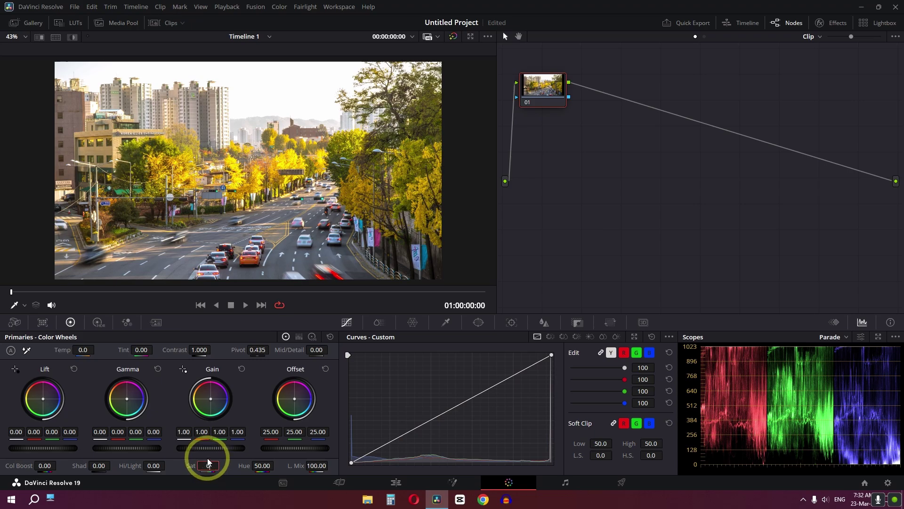
pyautogui.write('0')
pyautogui.press('Return')
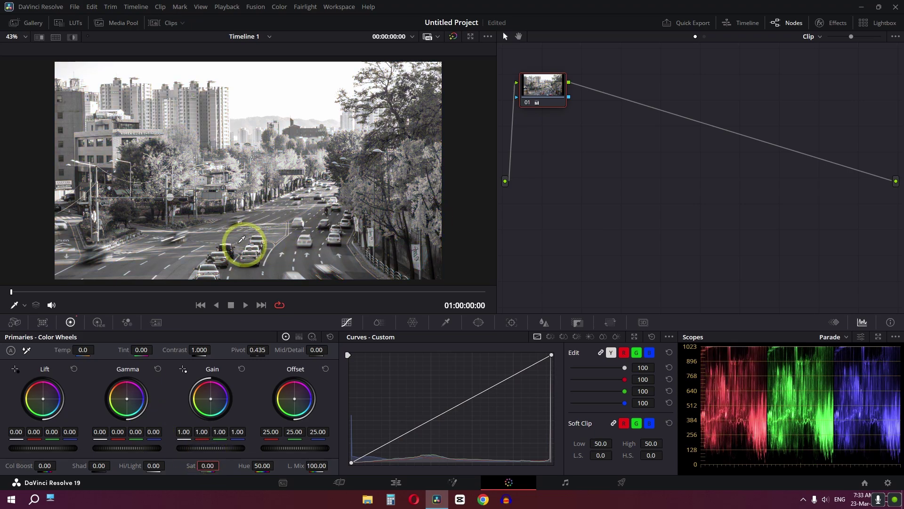
# Show the ColorSlice controls and briefly preview the Red, Skin, Yellow and Blue slice areas
pyautogui.click(379, 327)
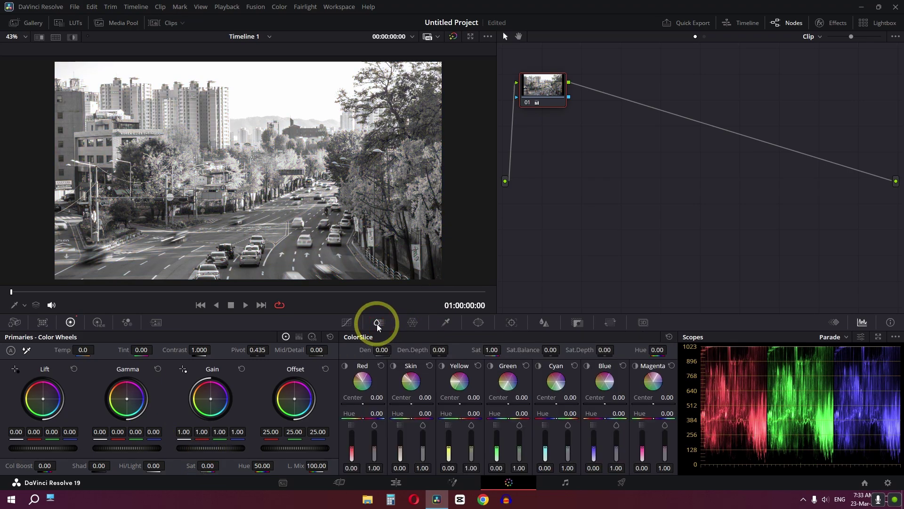
pyautogui.click(347, 368)
pyautogui.click(346, 368)
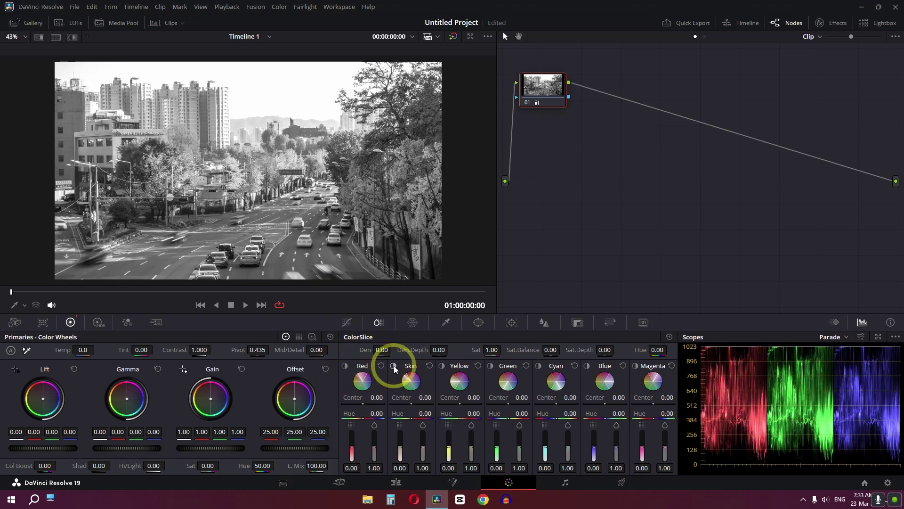
pyautogui.click(394, 366)
pyautogui.click(394, 365)
pyautogui.click(442, 365)
pyautogui.click(442, 365)
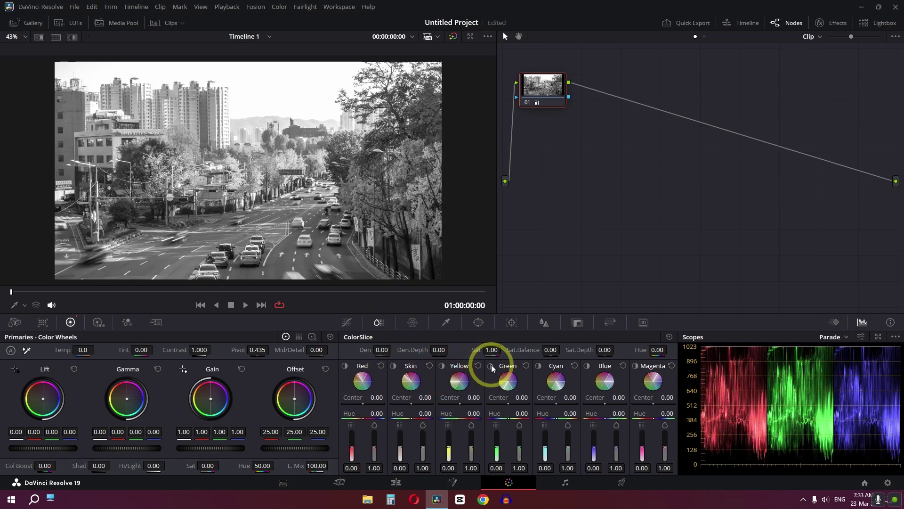
pyautogui.click(587, 367)
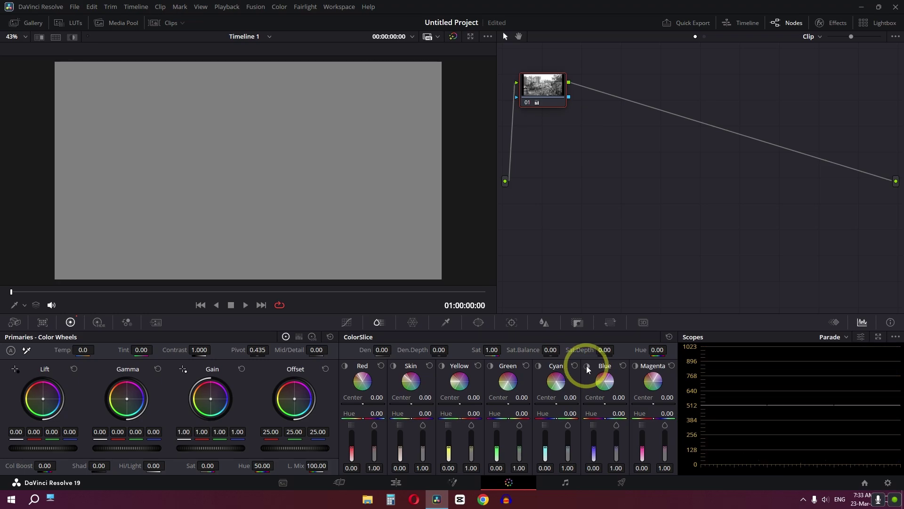
pyautogui.click(635, 367)
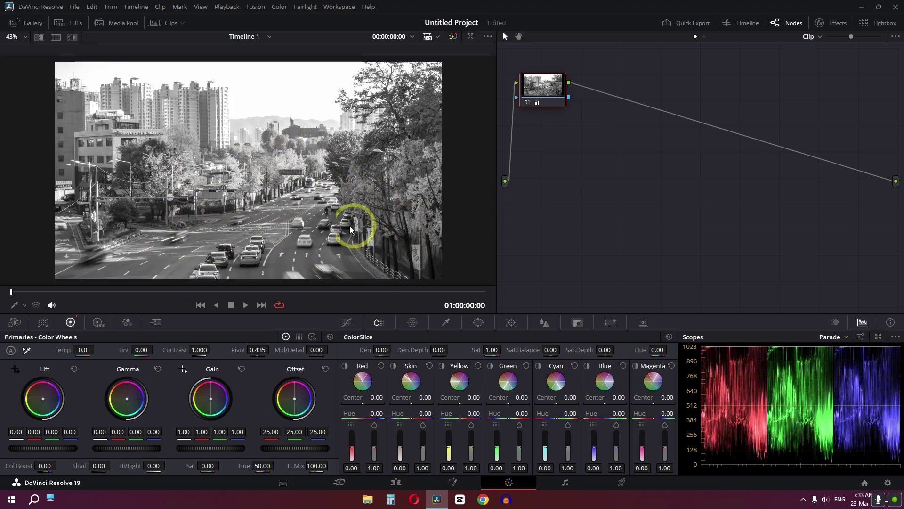
# Reset node 01's grade and add a serial node 02 after it
pyautogui.rightClick(557, 91)
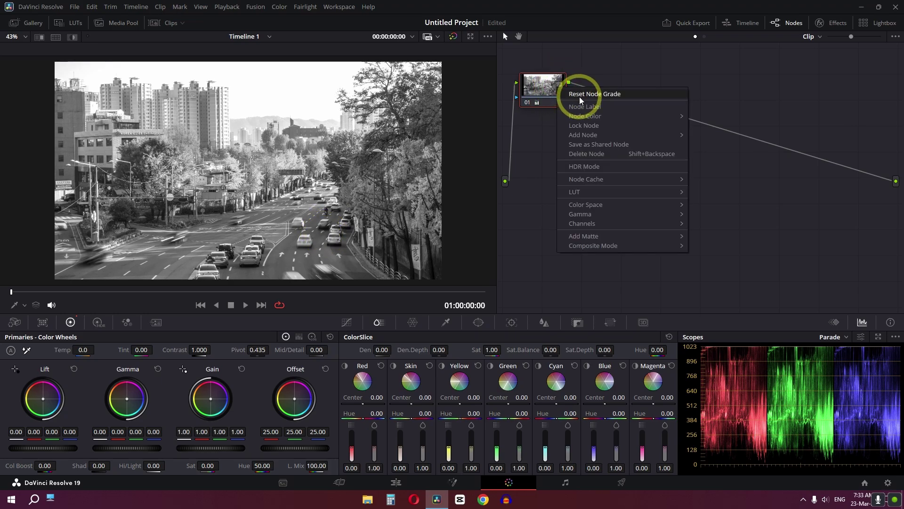
pyautogui.click(579, 97)
pyautogui.rightClick(538, 81)
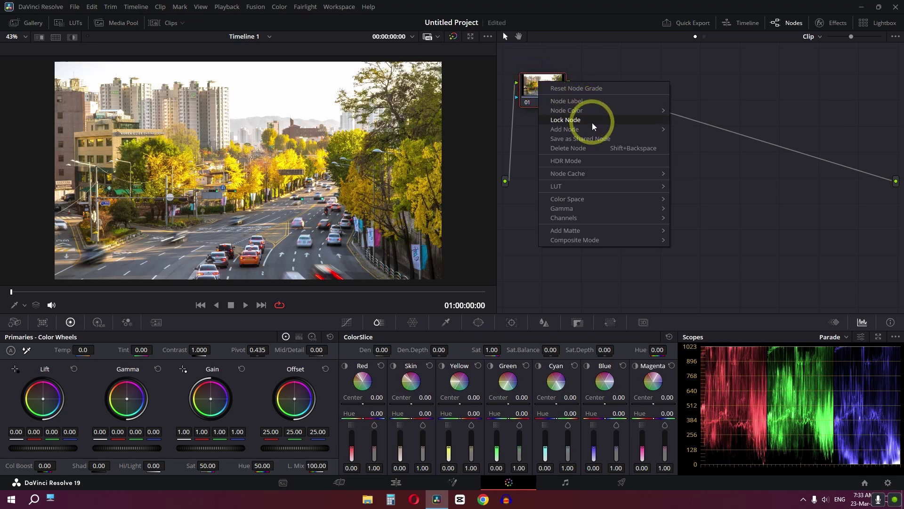
pyautogui.moveTo(594, 129)
pyautogui.click(693, 128)
pyautogui.click(606, 93)
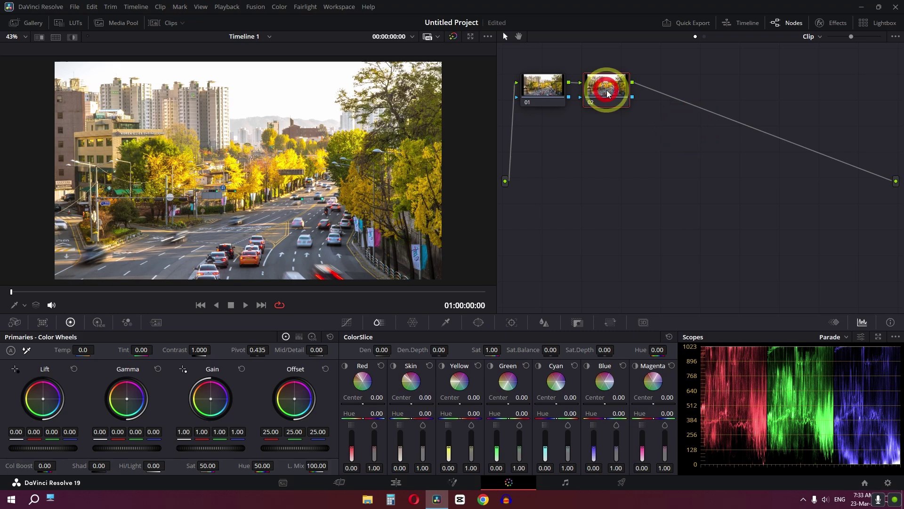
# Set node 02's saturation to 0 to restore the black-and-white look
pyautogui.click(212, 464)
pyautogui.write('0')
pyautogui.press('Return')
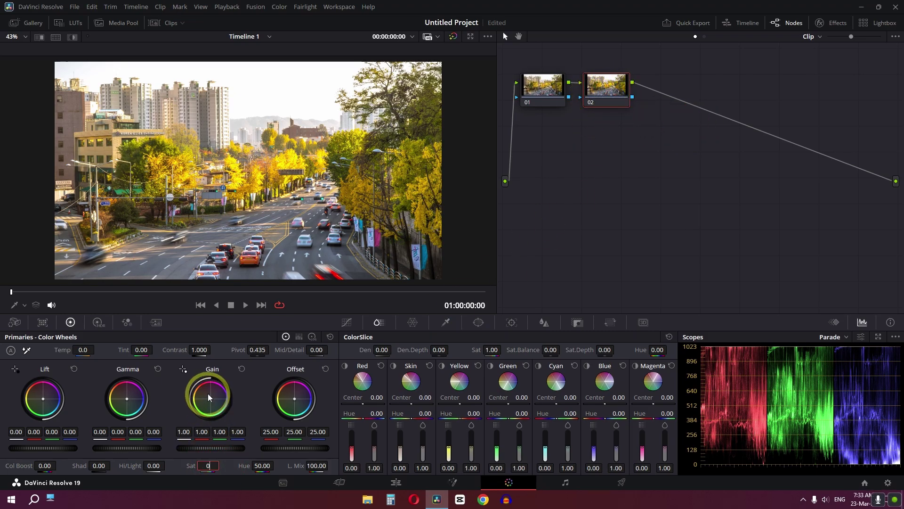
pyautogui.click(543, 97)
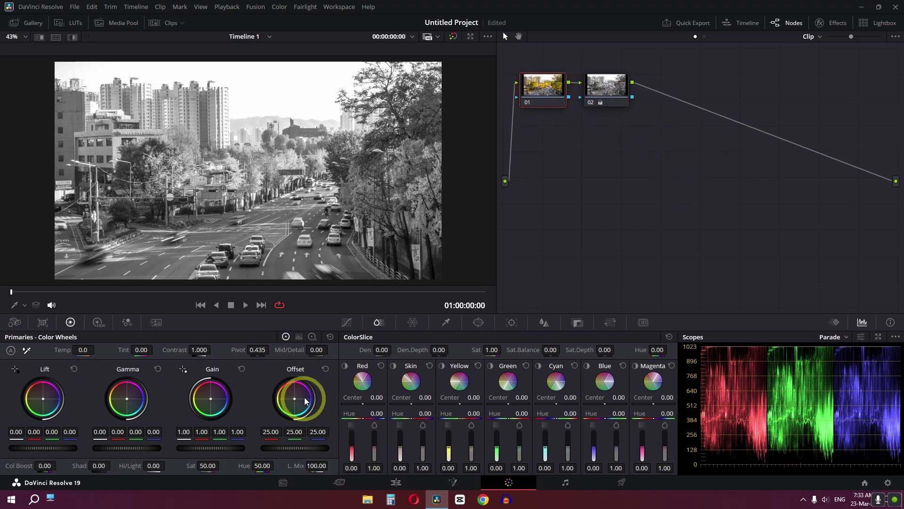
pyautogui.click(344, 368)
pyautogui.click(345, 368)
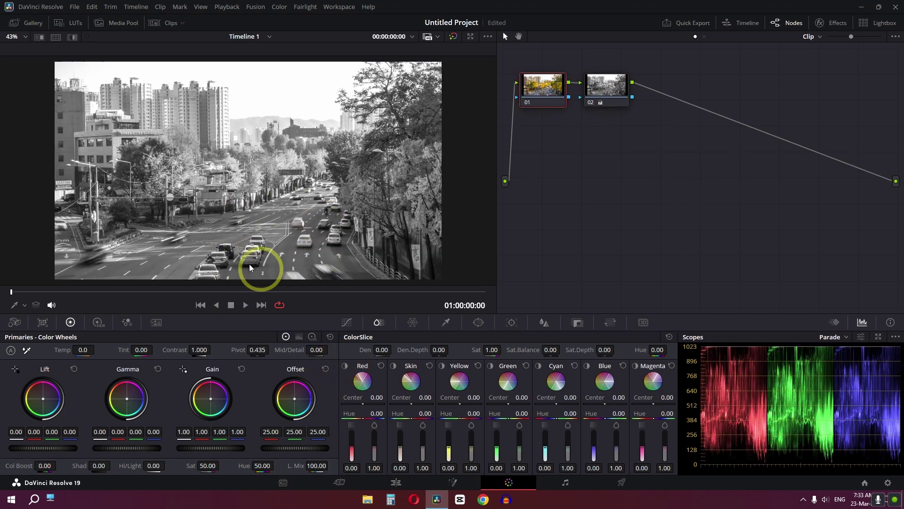
pyautogui.click(390, 366)
pyautogui.click(390, 367)
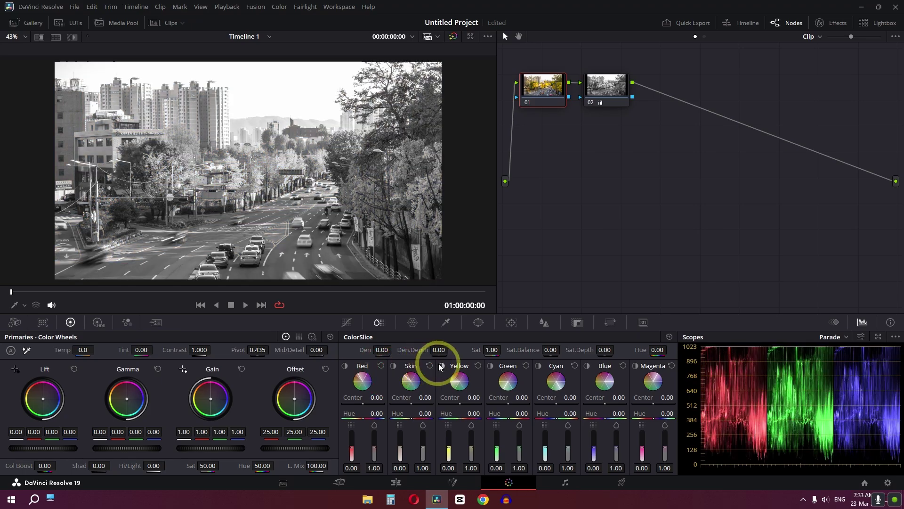
pyautogui.click(441, 364)
pyautogui.click(441, 364)
pyautogui.click(490, 365)
pyautogui.click(489, 365)
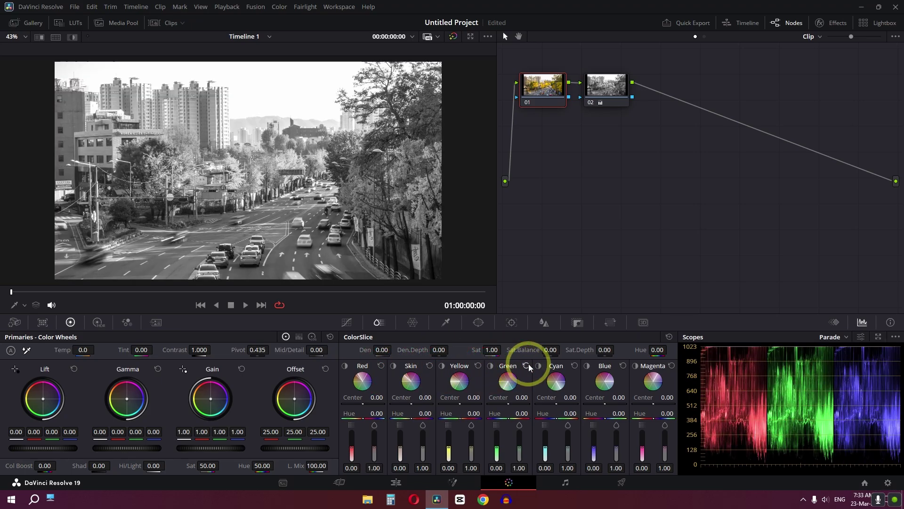
pyautogui.click(537, 365)
pyautogui.click(537, 365)
pyautogui.click(587, 365)
pyautogui.click(586, 365)
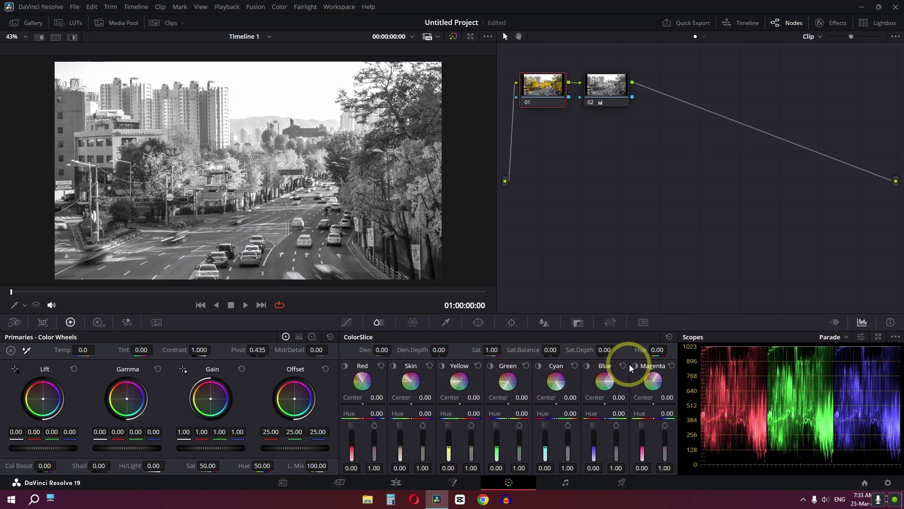
pyautogui.click(634, 365)
pyautogui.click(635, 364)
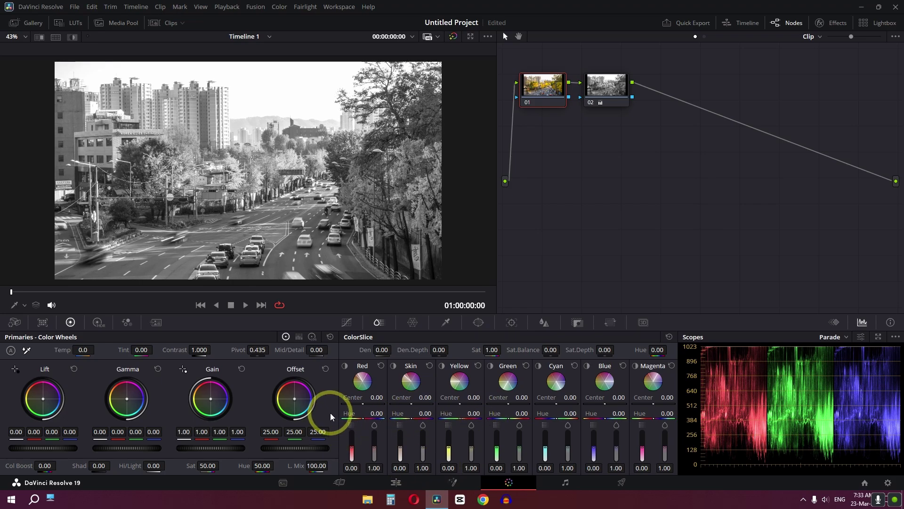
# Add two points to node 01's custom curve and shape a gentle S-curve, comparing with the node bypassed
pyautogui.click(347, 323)
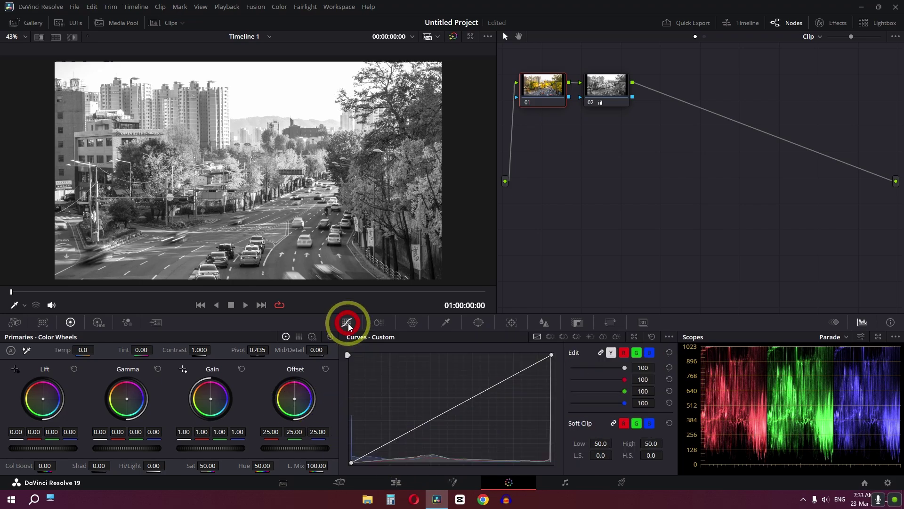
pyautogui.click(499, 379)
pyautogui.click(417, 426)
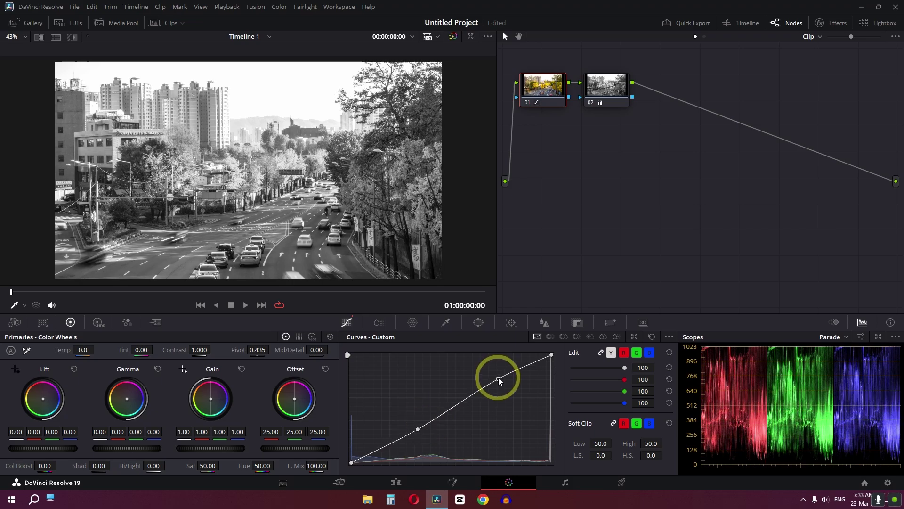
pyautogui.click(498, 379)
pyautogui.moveTo(419, 428); pyautogui.dragTo(406, 437)
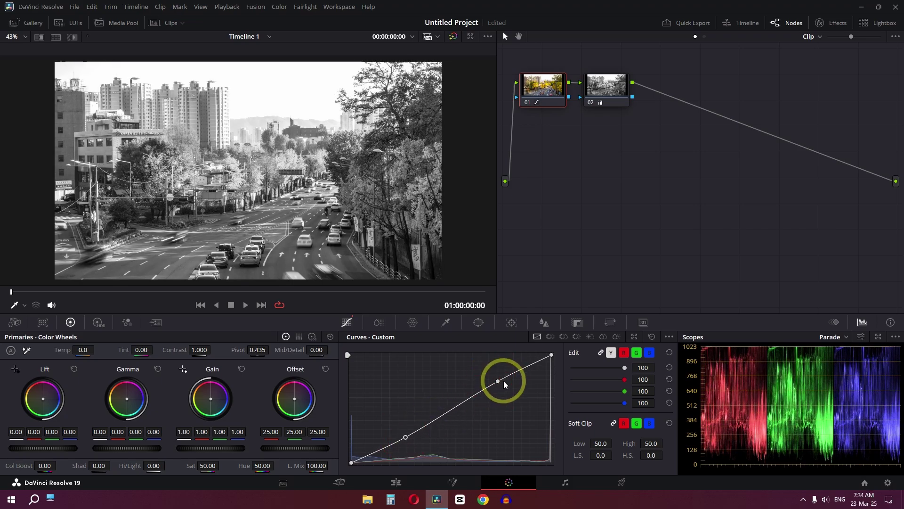
pyautogui.moveTo(498, 381); pyautogui.dragTo(497, 386)
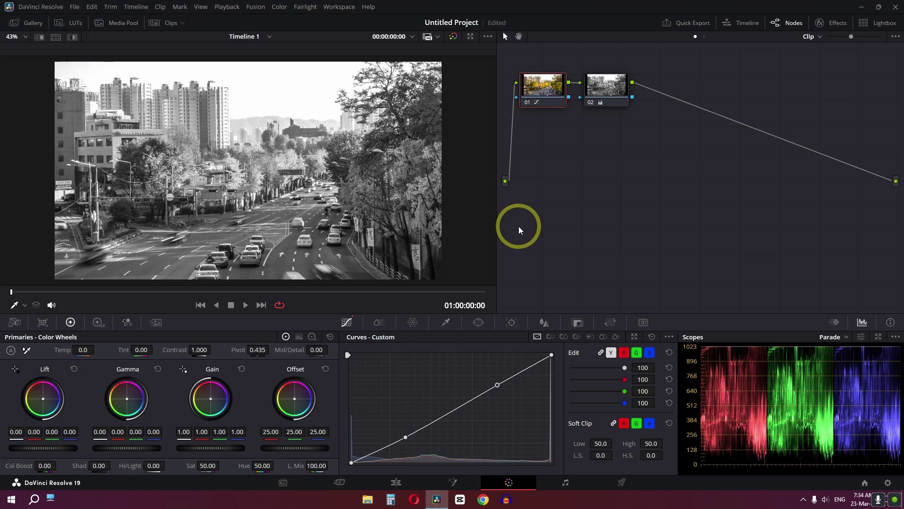
pyautogui.hotkey('ctrl', 'd')
pyautogui.hotkey('ctrl', 'd')
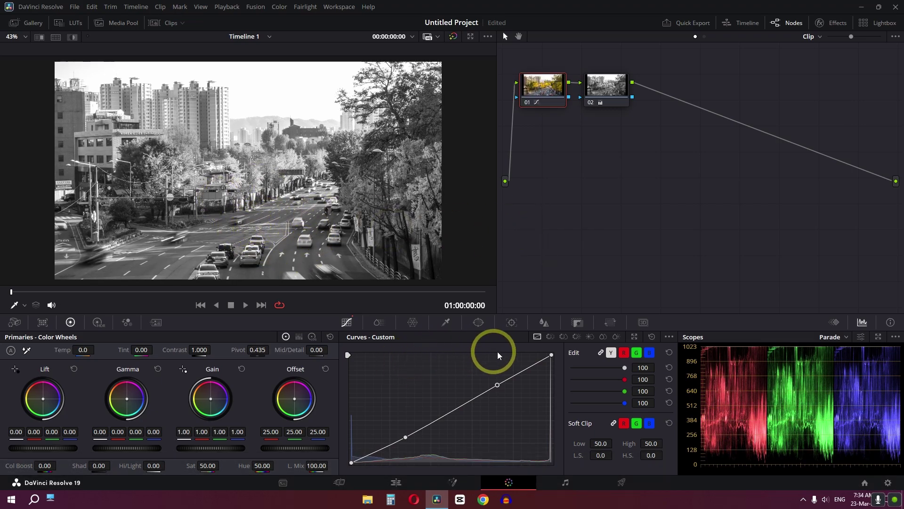
pyautogui.click(577, 337)
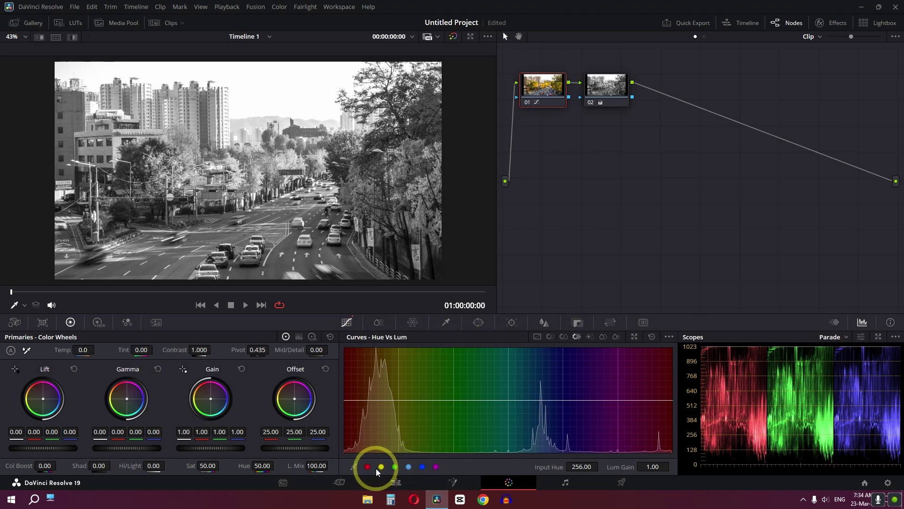
# Shape node 01's Hue vs Lum curve to brighten greens and darken reds and blues, comparing before and after
pyautogui.moveTo(346, 399)
pyautogui.mouseDown()
pyautogui.moveTo(344, 408)
pyautogui.moveTo(346, 367)
pyautogui.moveTo(347, 423)
pyautogui.moveTo(348, 414)
pyautogui.mouseUp()
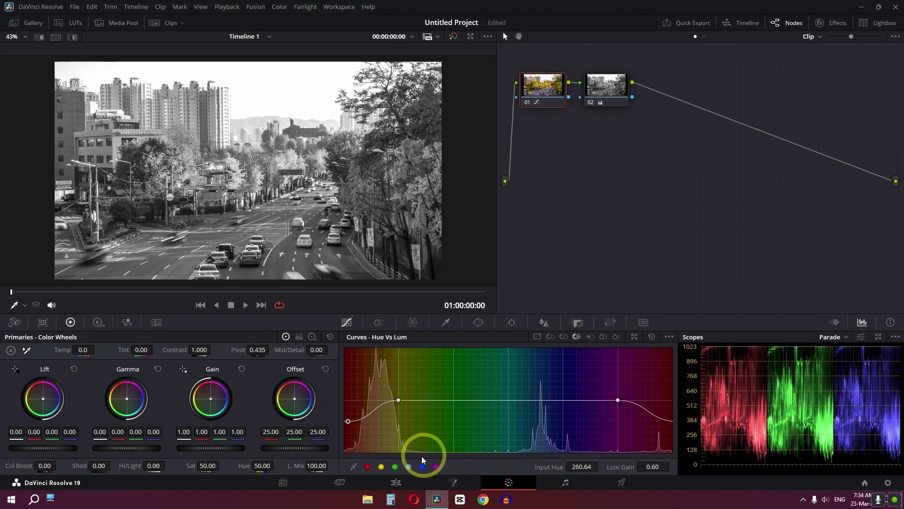
pyautogui.click(408, 466)
pyautogui.moveTo(508, 399)
pyautogui.mouseDown()
pyautogui.moveTo(494, 387)
pyautogui.moveTo(491, 405)
pyautogui.mouseUp()
pyautogui.moveTo(563, 400); pyautogui.dragTo(555, 418)
pyautogui.hotkey('ctrl', 'd')
pyautogui.hotkey('ctrl', 'd')
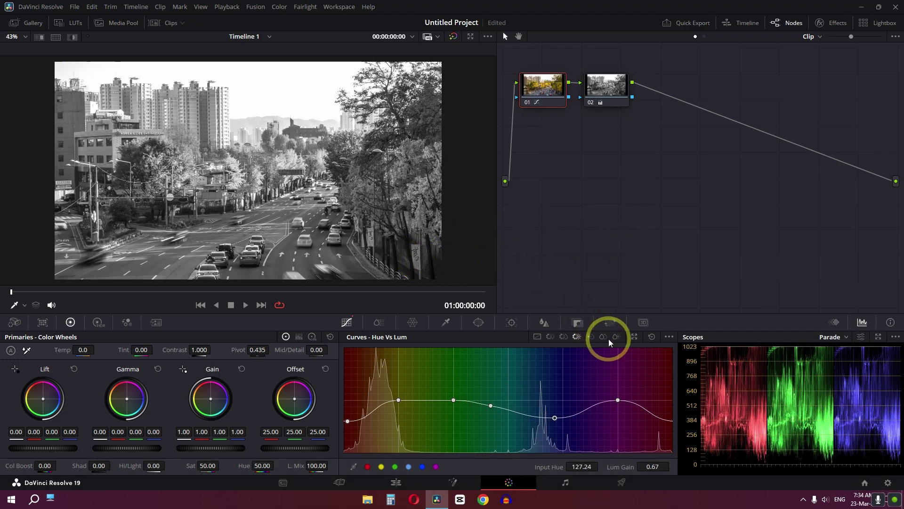
pyautogui.click(617, 336)
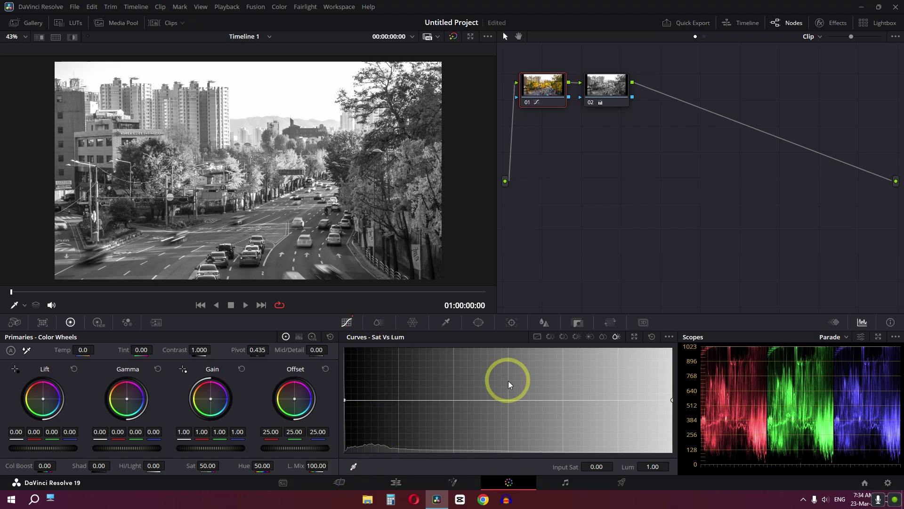
# Add and raise points through the middle of the Sat vs Lum curve, smoothing the bump's left side
pyautogui.click(495, 400)
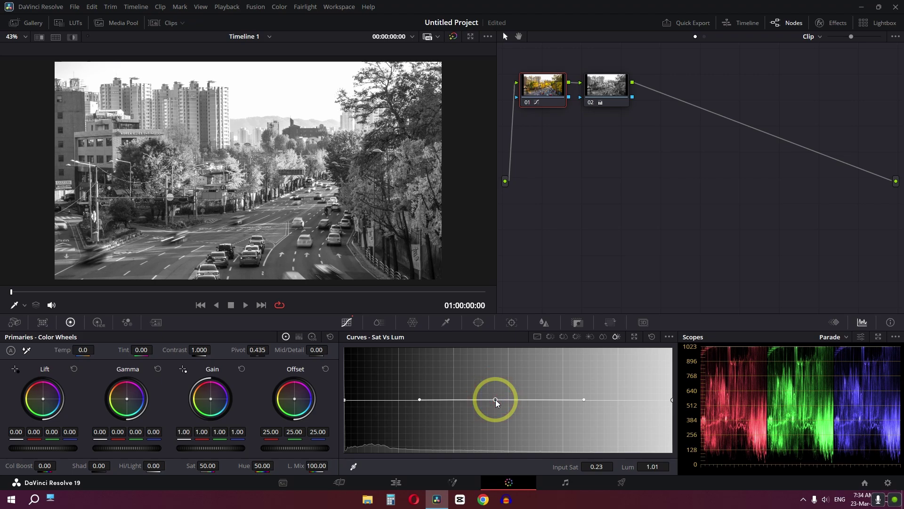
pyautogui.moveTo(498, 398); pyautogui.dragTo(498, 388)
pyautogui.click(672, 400)
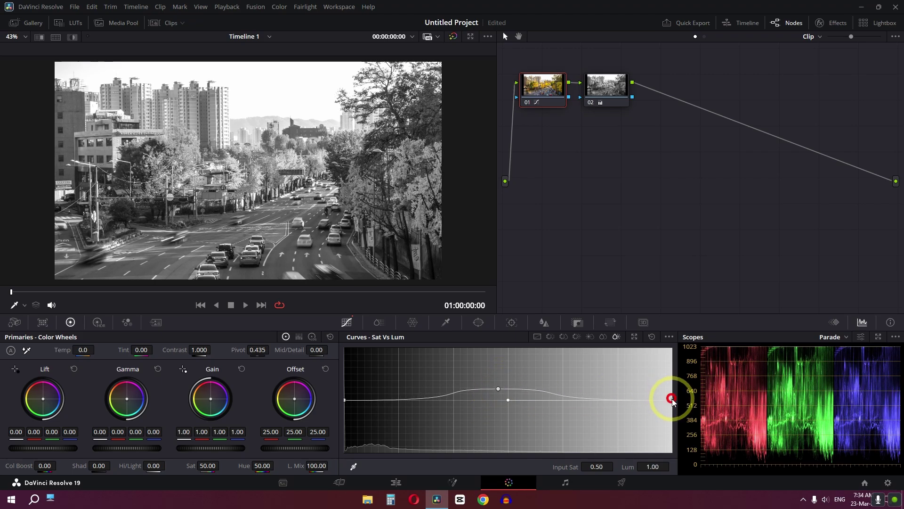
pyautogui.moveTo(507, 400); pyautogui.dragTo(422, 393)
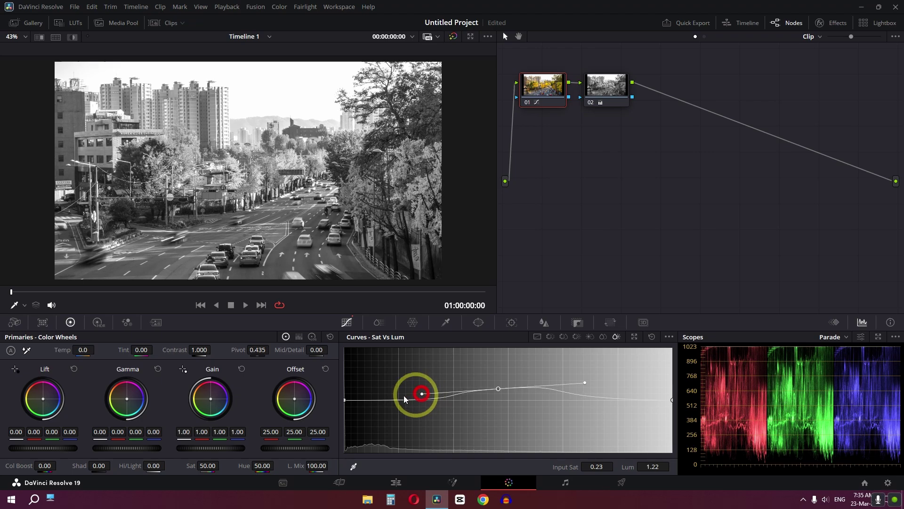
pyautogui.click(345, 400)
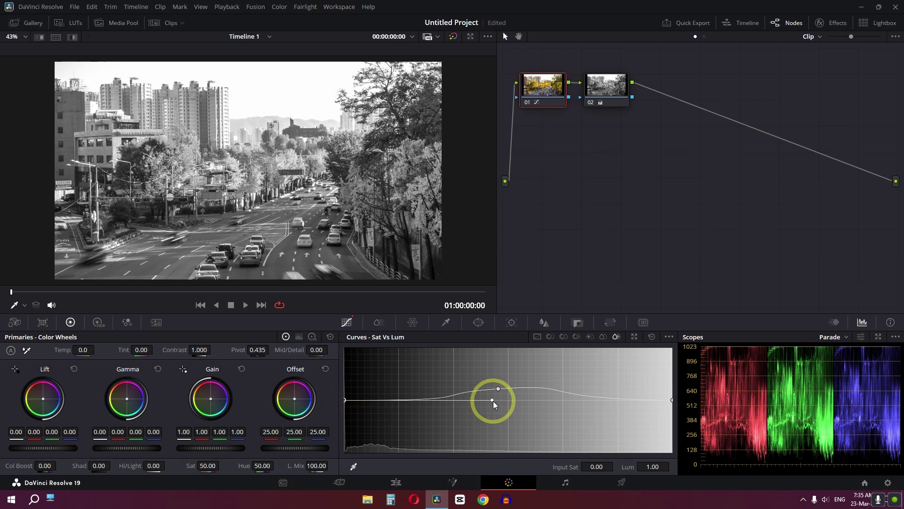
pyautogui.moveTo(492, 400)
pyautogui.mouseDown()
pyautogui.moveTo(489, 393)
pyautogui.moveTo(485, 403)
pyautogui.mouseUp()
pyautogui.hotkey('ctrl', 'd')
pyautogui.click(301, 178)
pyautogui.hotkey('ctrl', 'd')
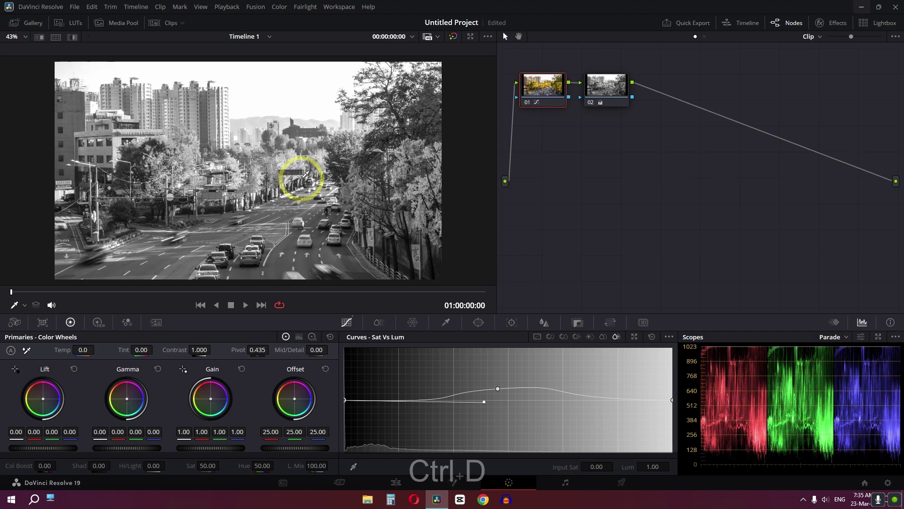
pyautogui.hotkey('ctrl', 'd')
pyautogui.hotkey('ctrl', 'd')
pyautogui.hotkey('ctrl', 'd')
pyautogui.hotkey('ctrl', 'd')
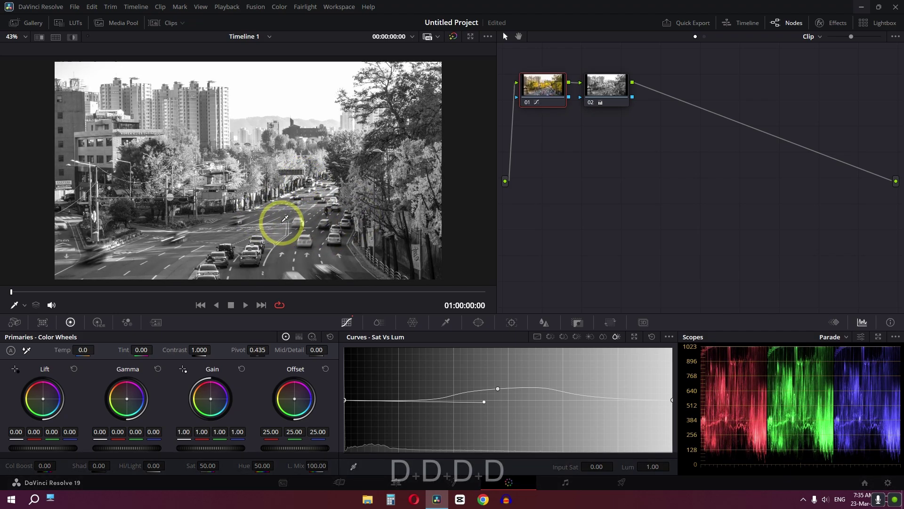
pyautogui.hotkey('ctrl', 'd')
pyautogui.hotkey('ctrl', 'd')
pyautogui.hotkey('ctrl', 'd')
pyautogui.hotkey('ctrl', 'd')
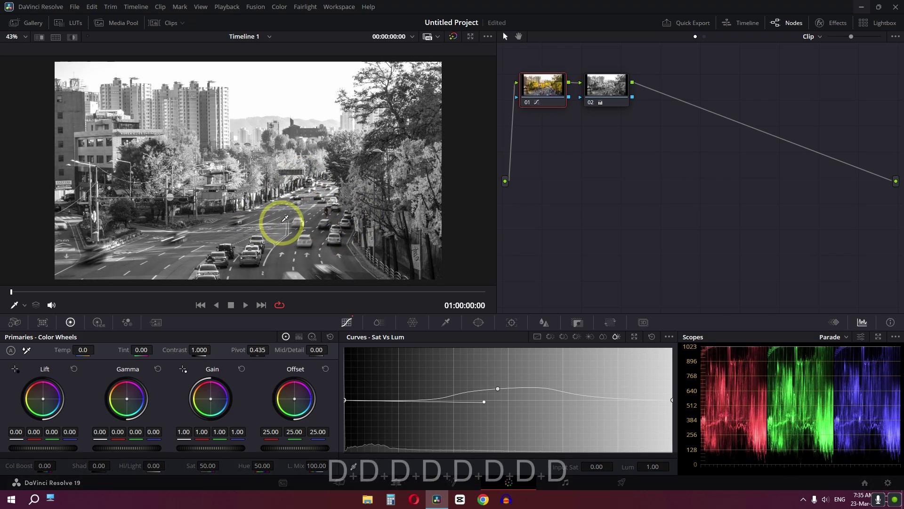
pyautogui.press('space')
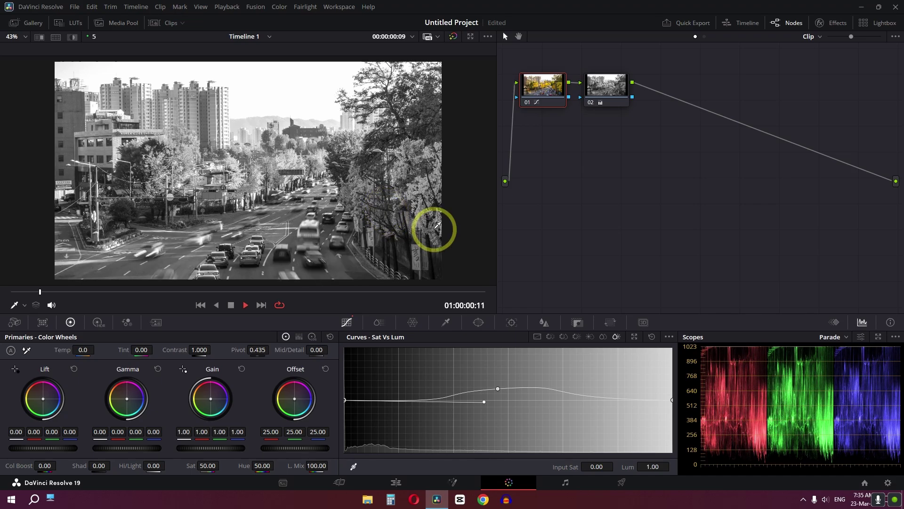
pyautogui.press('space')
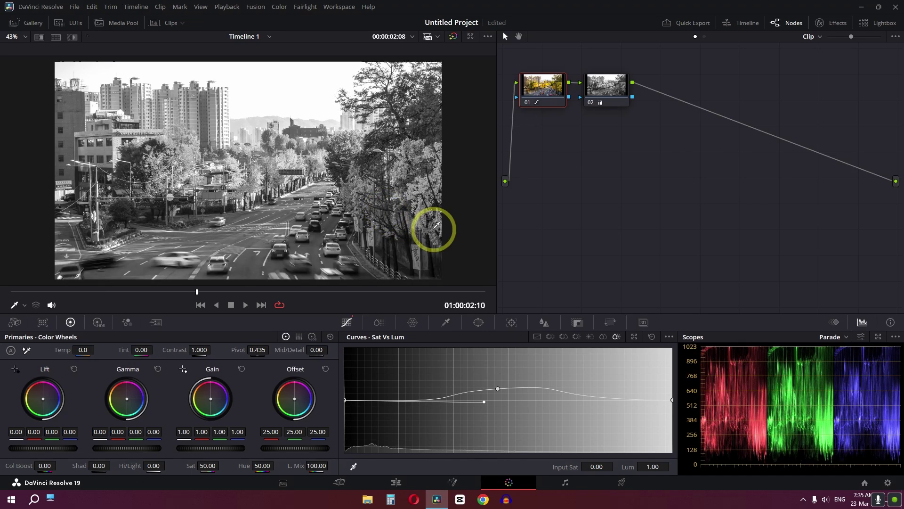
pyautogui.hotkey('ctrl', 'd')
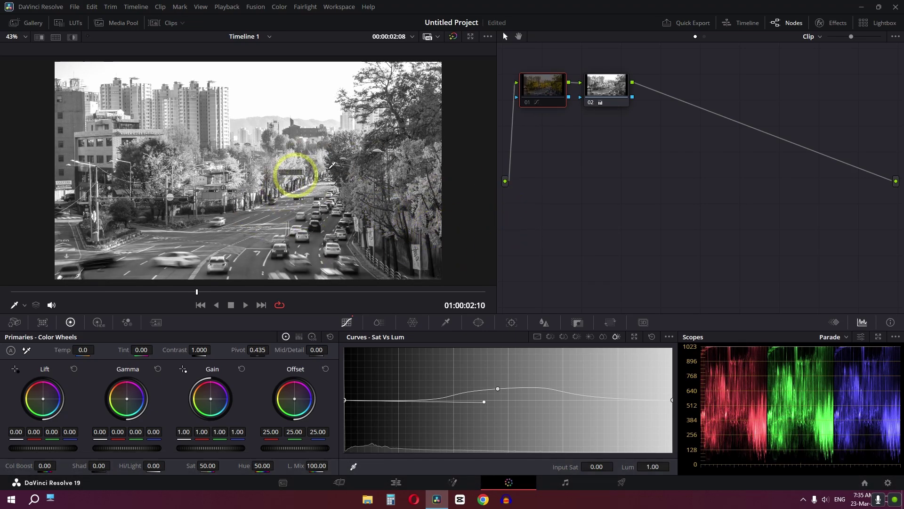
pyautogui.press('space')
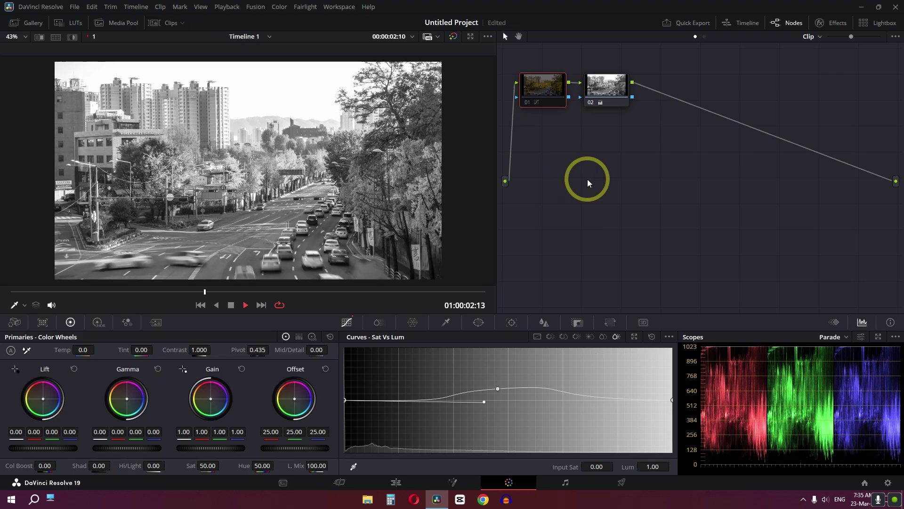
pyautogui.hotkey('ctrl', 'd')
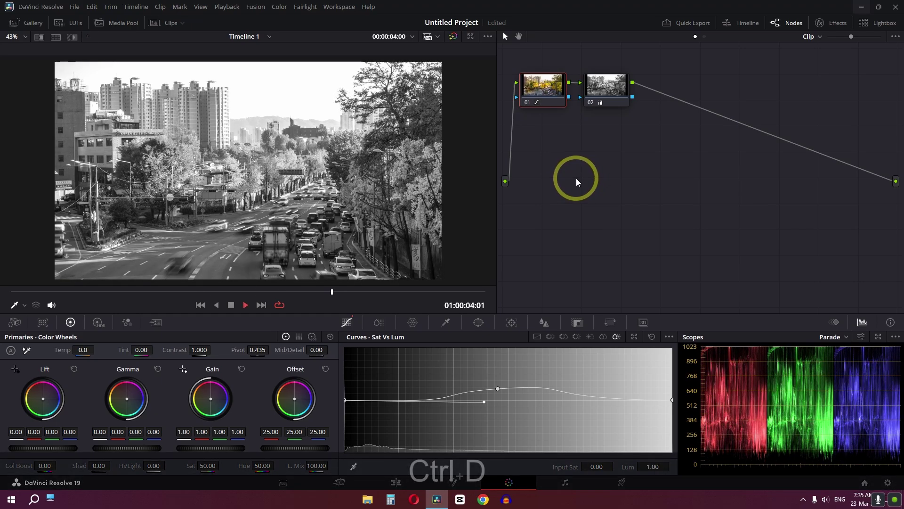
# Grab a still of the street grade and append still 1.1.1's node graph to the car clip
pyautogui.rightClick(219, 143)
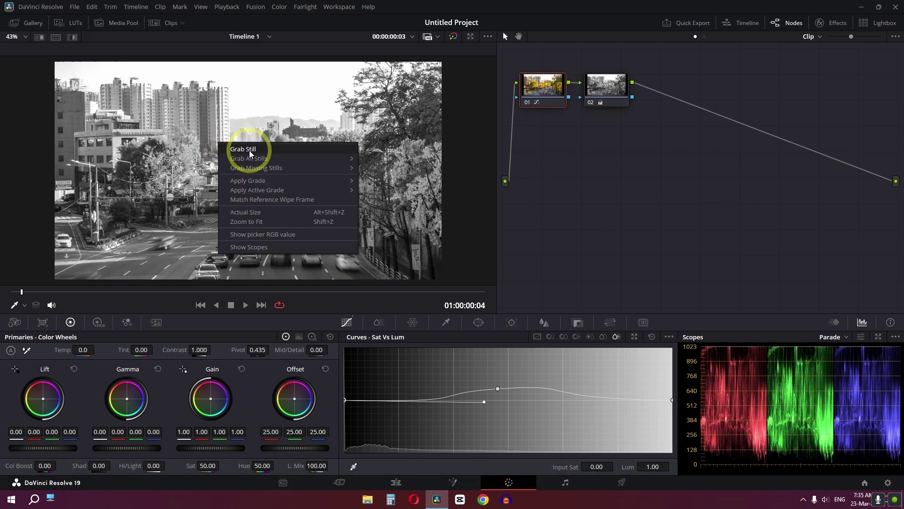
pyautogui.click(250, 154)
pyautogui.click(261, 305)
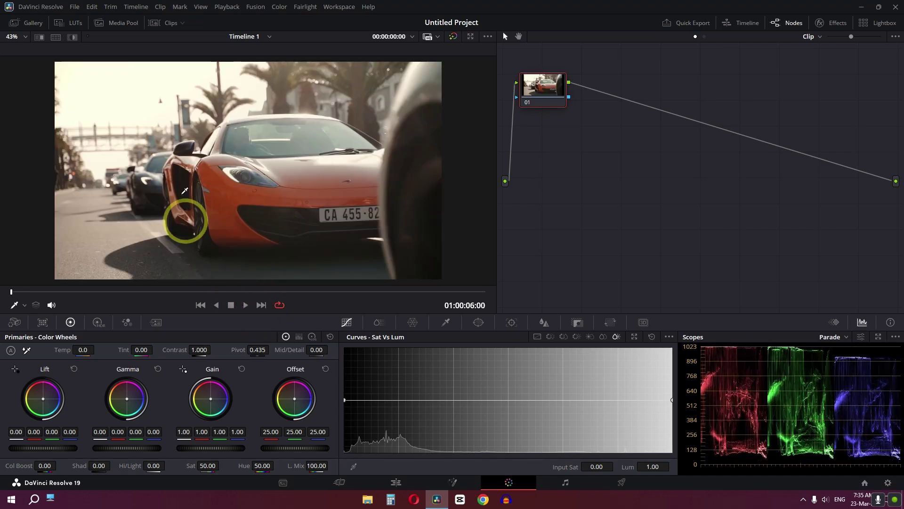
pyautogui.click(26, 22)
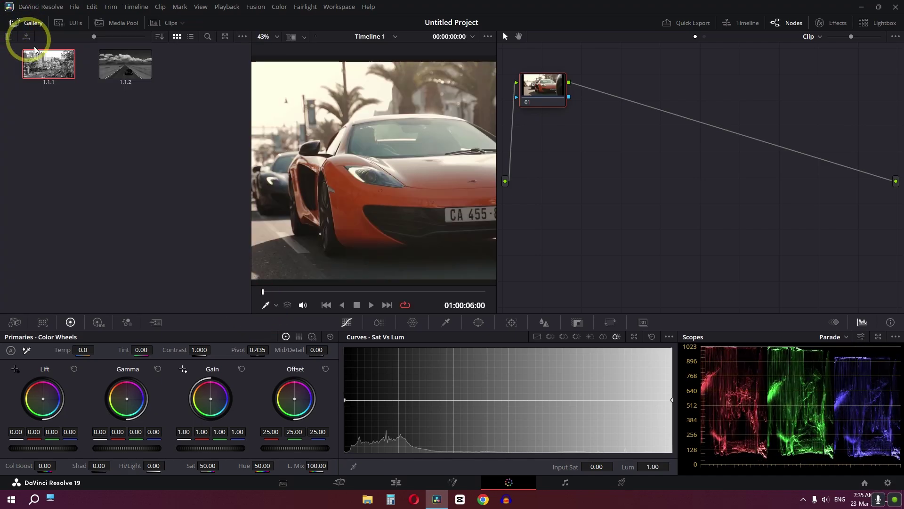
pyautogui.rightClick(62, 75)
pyautogui.click(108, 116)
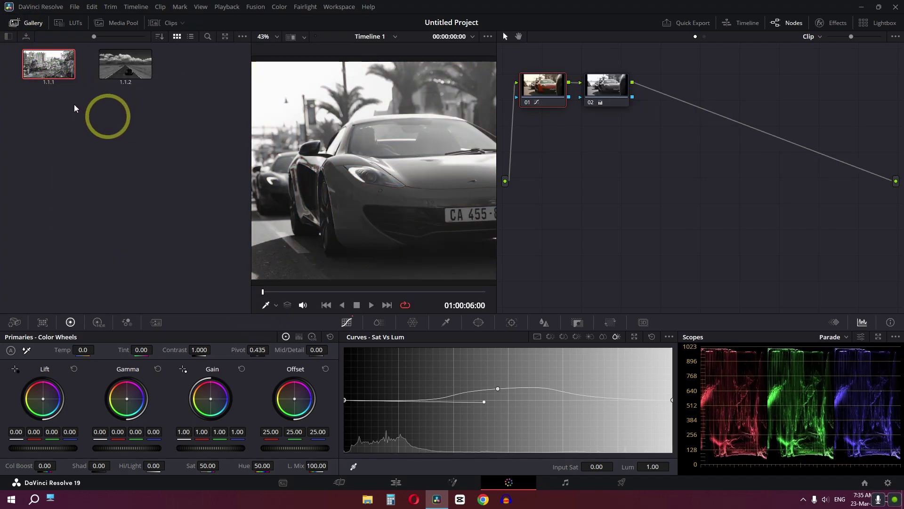
pyautogui.click(26, 23)
# Play the car clip and compare its inherited grade on and off, showing the Hue vs Lum curve
pyautogui.press('space')
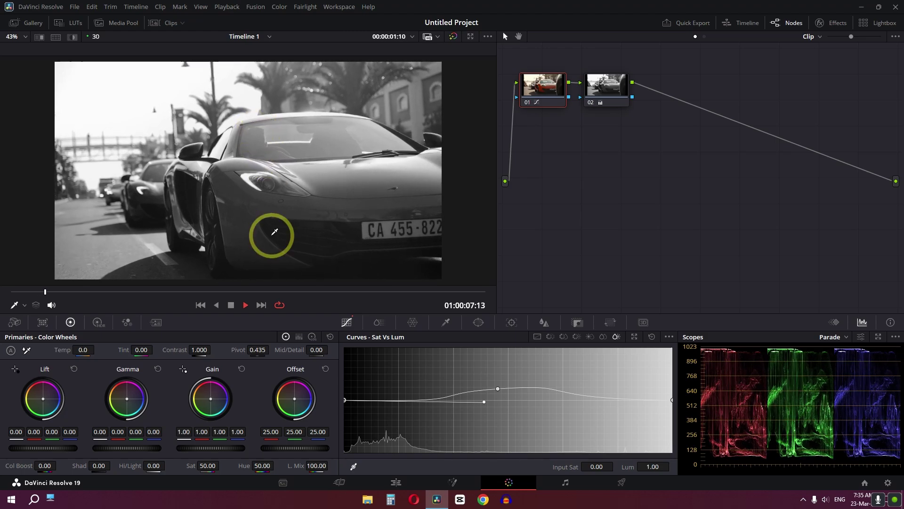
pyautogui.press('space')
pyautogui.hotkey('ctrl', 'd')
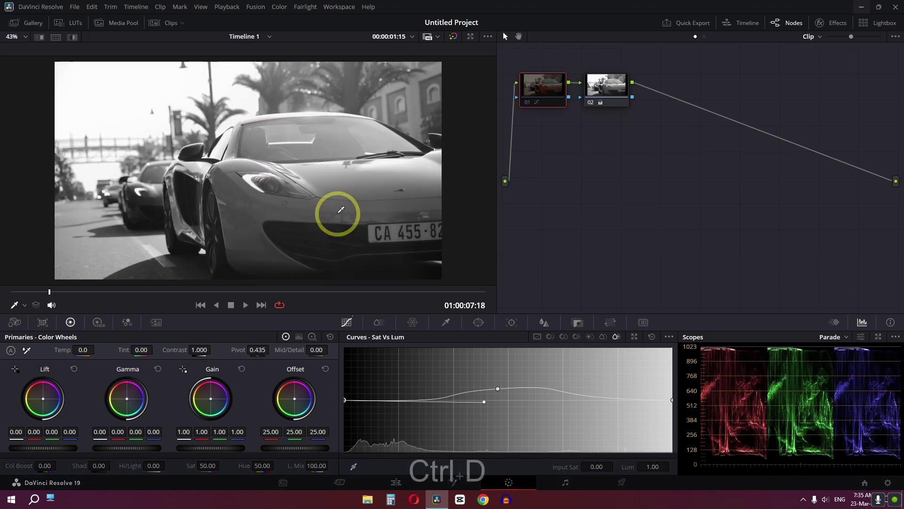
pyautogui.hotkey('ctrl', 'd')
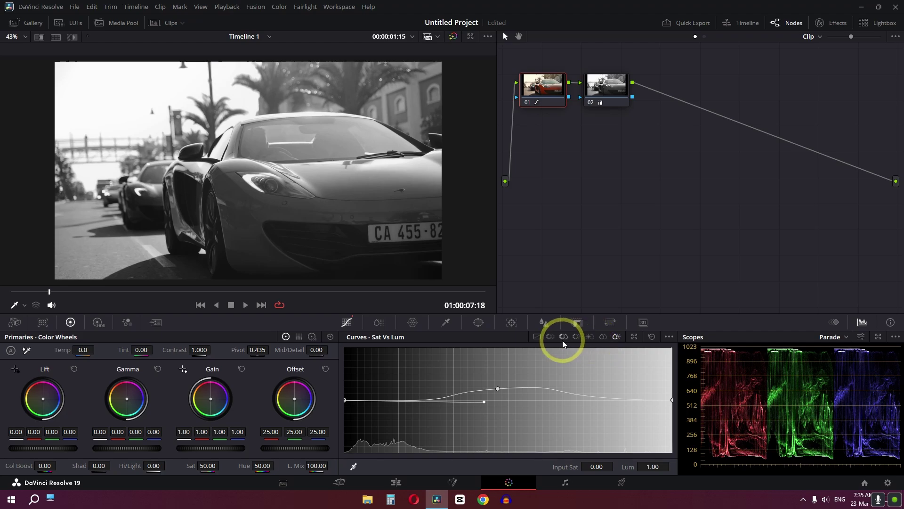
pyautogui.click(550, 337)
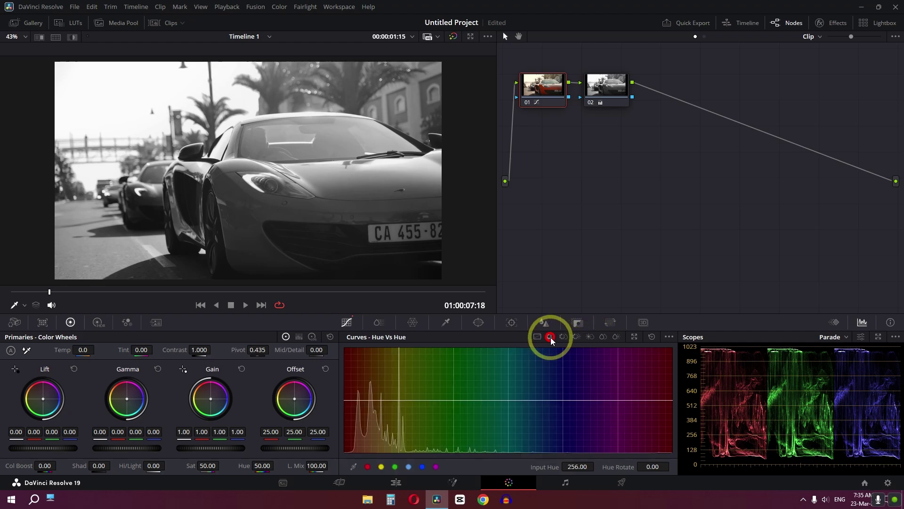
pyautogui.click(576, 337)
pyautogui.hotkey('ctrl', 'd')
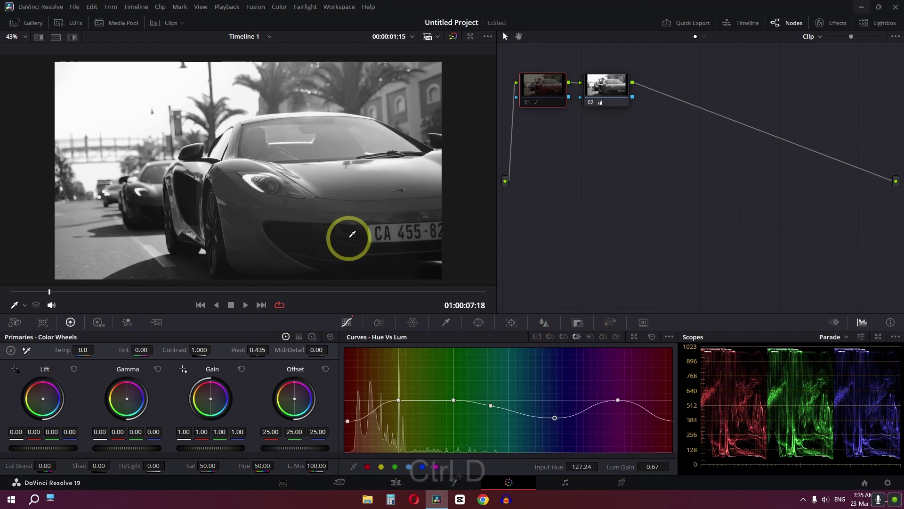
pyautogui.hotkey('ctrl', 'd')
# Select node 02 and compare it bypassed and on, then reselect node 01
pyautogui.click(606, 85)
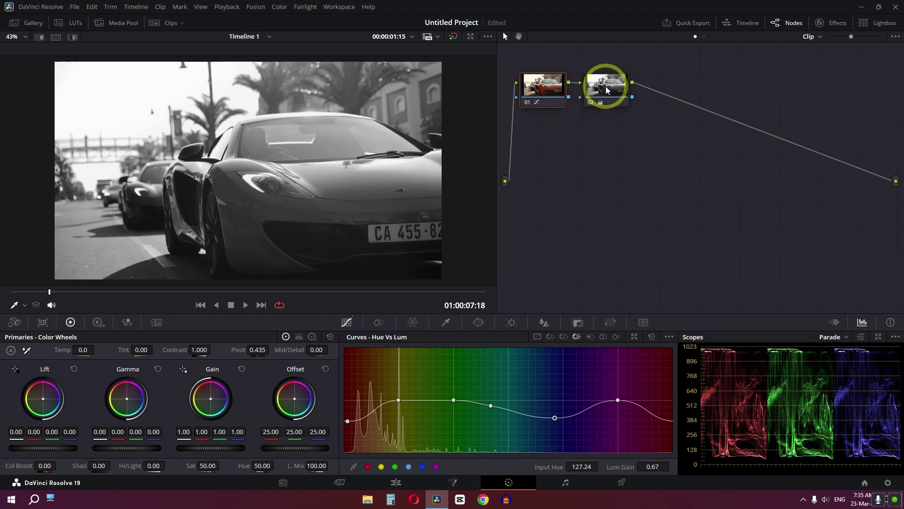
pyautogui.hotkey('ctrl', 'd')
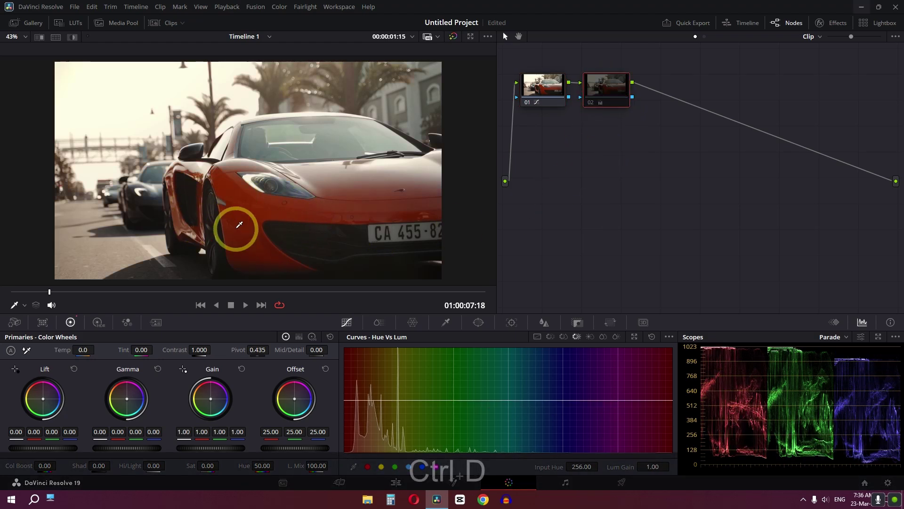
pyautogui.hotkey('ctrl', 'd')
pyautogui.click(555, 104)
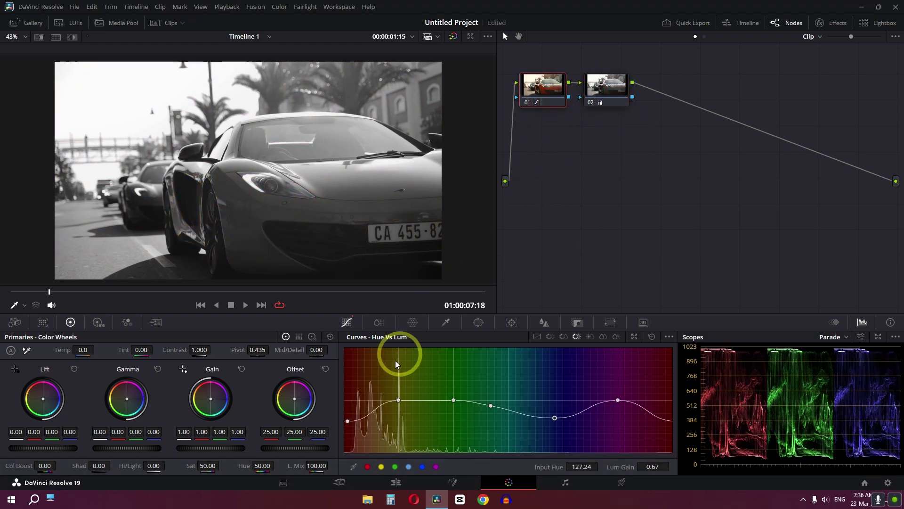
# Raise the red end of node 01's Hue vs Lum curve to brighten the car, comparing and playing back
pyautogui.moveTo(399, 400); pyautogui.dragTo(394, 353)
pyautogui.hotkey('ctrl', 'd')
pyautogui.hotkey('ctrl', 'd')
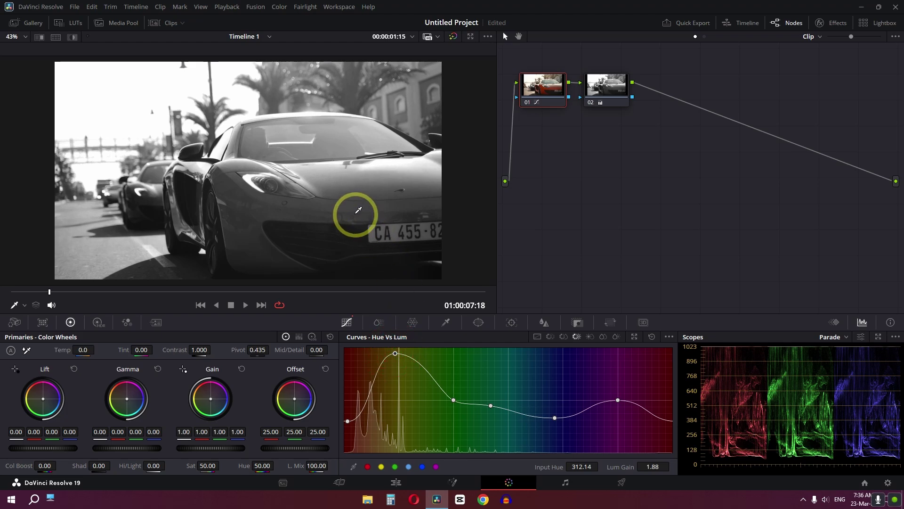
pyautogui.scroll(2, 358, 209)
pyautogui.scroll(1, 272, 196)
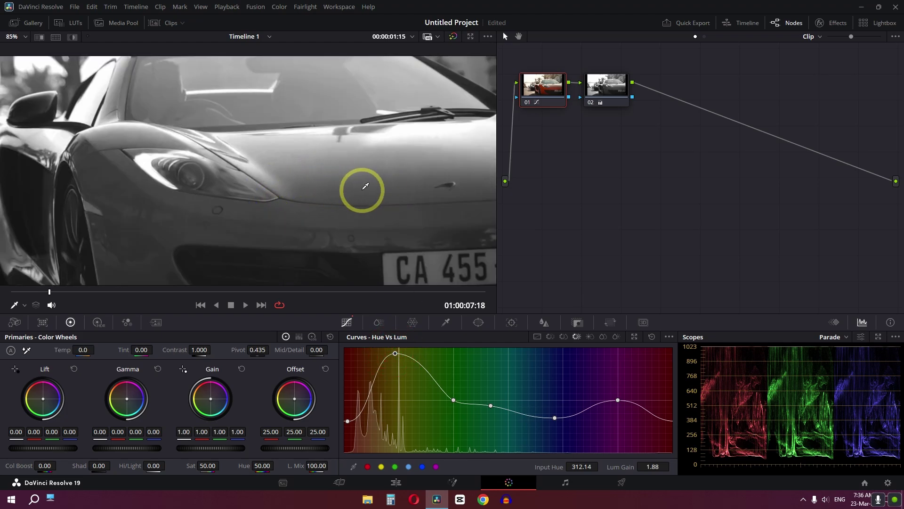
pyautogui.moveTo(397, 354); pyautogui.dragTo(396, 391)
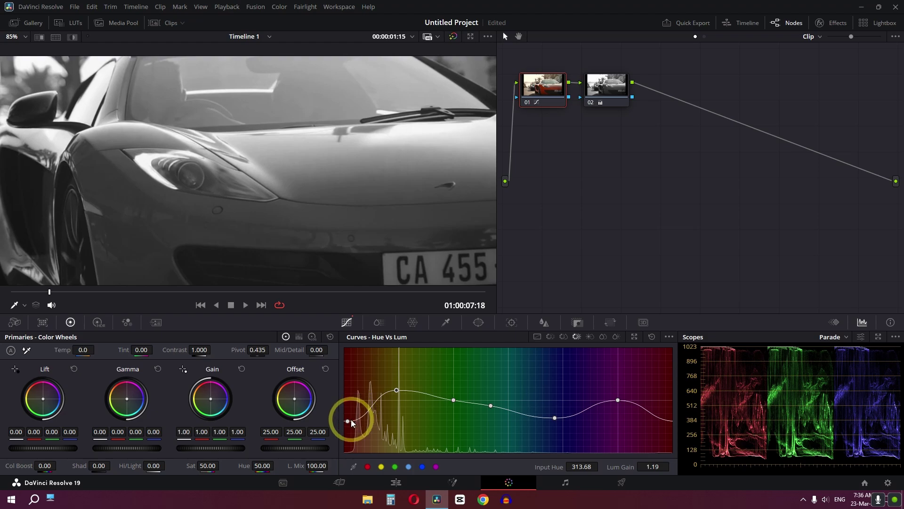
pyautogui.hotkey('shift', 'z')
pyautogui.moveTo(351, 419); pyautogui.dragTo(349, 372)
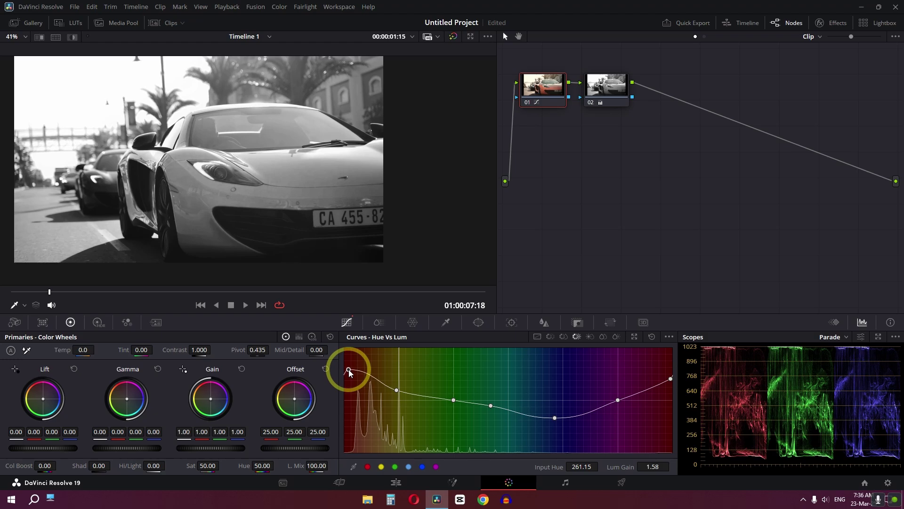
pyautogui.hotkey('ctrl', 'd')
pyautogui.hotkey('ctrl', 'd')
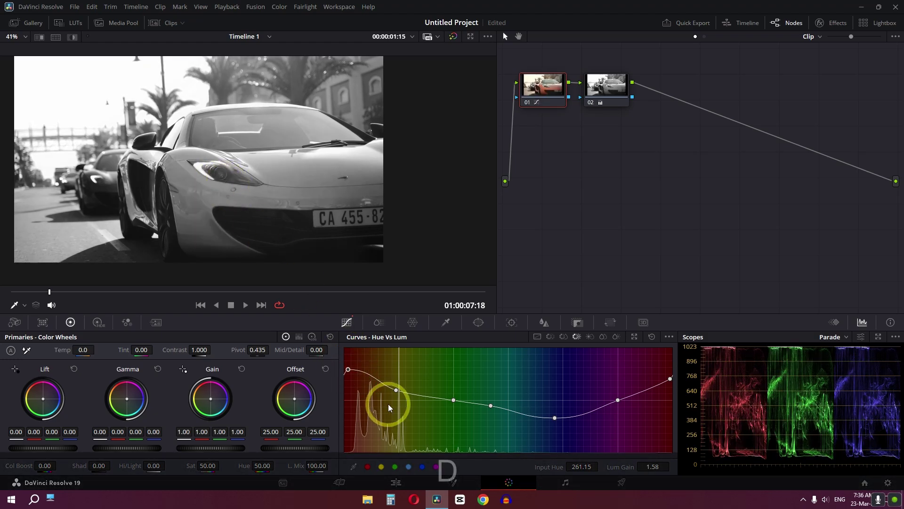
pyautogui.press('space')
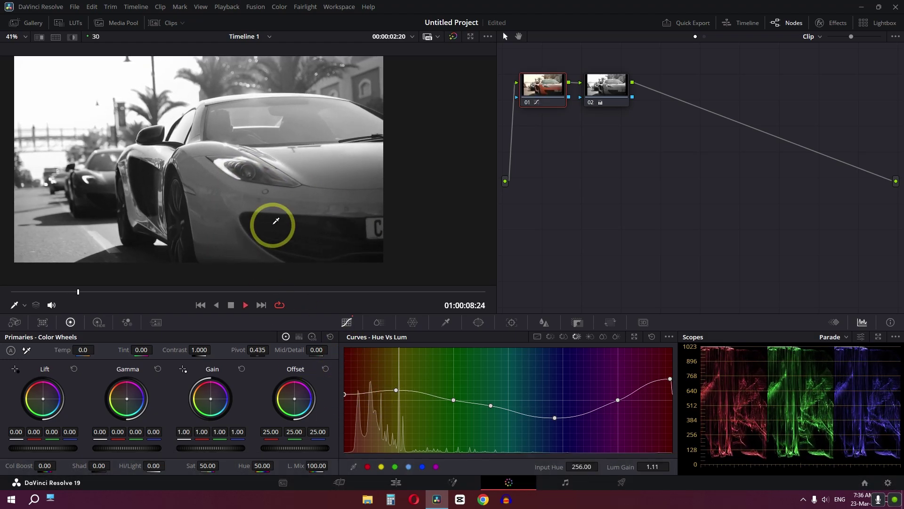
# Move to the desert road clip and append still 1.1.1's node graph to it
pyautogui.click(262, 305)
pyautogui.click(37, 22)
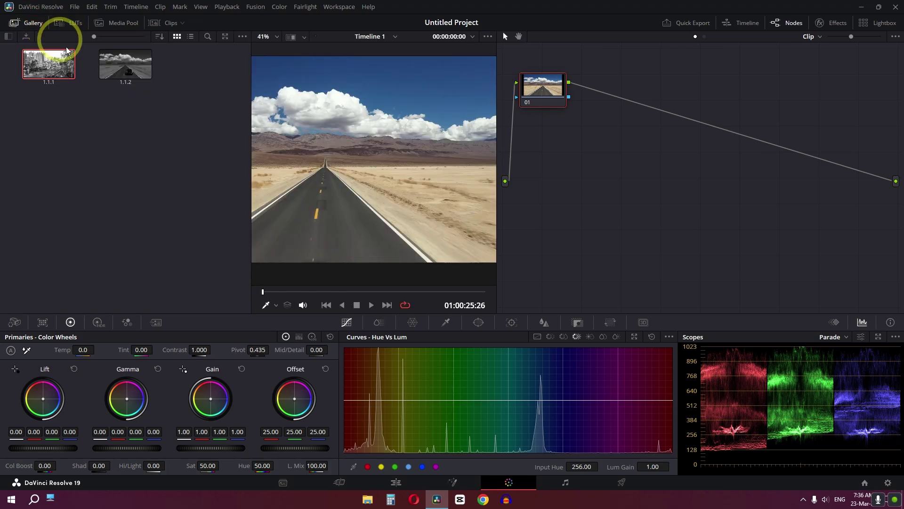
pyautogui.rightClick(57, 69)
pyautogui.click(80, 97)
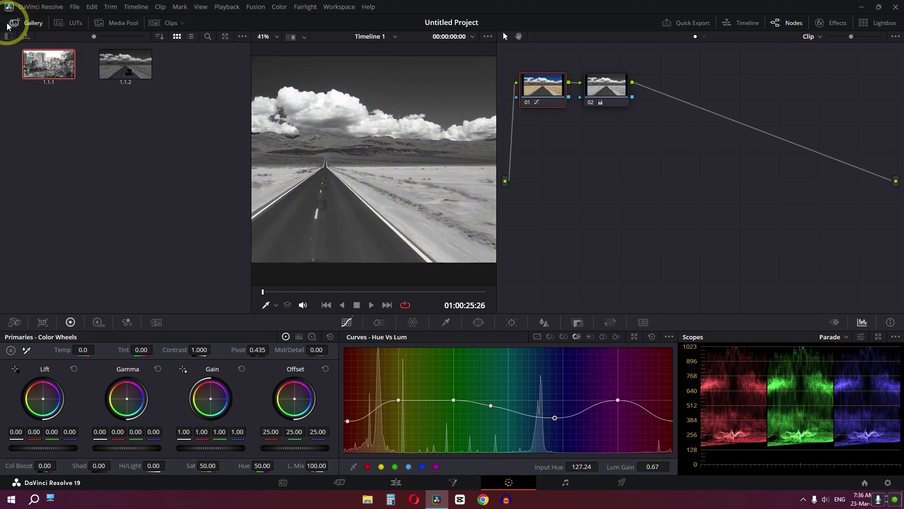
pyautogui.click(14, 23)
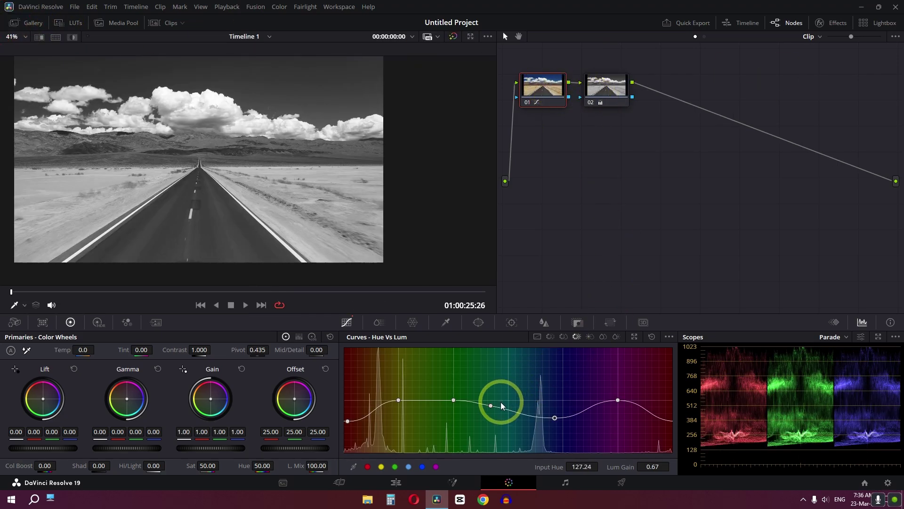
# Lift the yellow and blue points on the Hue vs Lum curve, then compare the grade off and on
pyautogui.moveTo(491, 406)
pyautogui.mouseDown()
pyautogui.moveTo(495, 375)
pyautogui.moveTo(490, 398)
pyautogui.mouseUp()
pyautogui.moveTo(556, 417); pyautogui.dragTo(547, 380)
pyautogui.hotkey('ctrl', 'd')
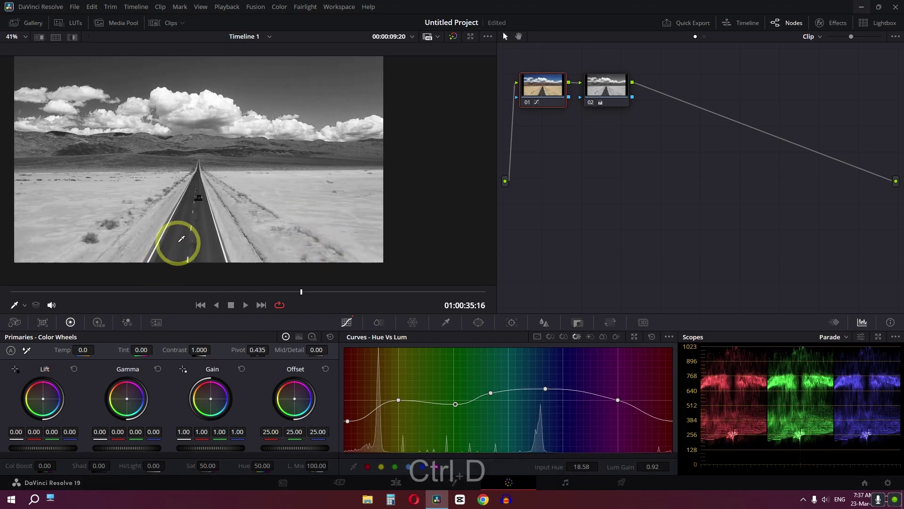
pyautogui.hotkey('ctrl', 'd')
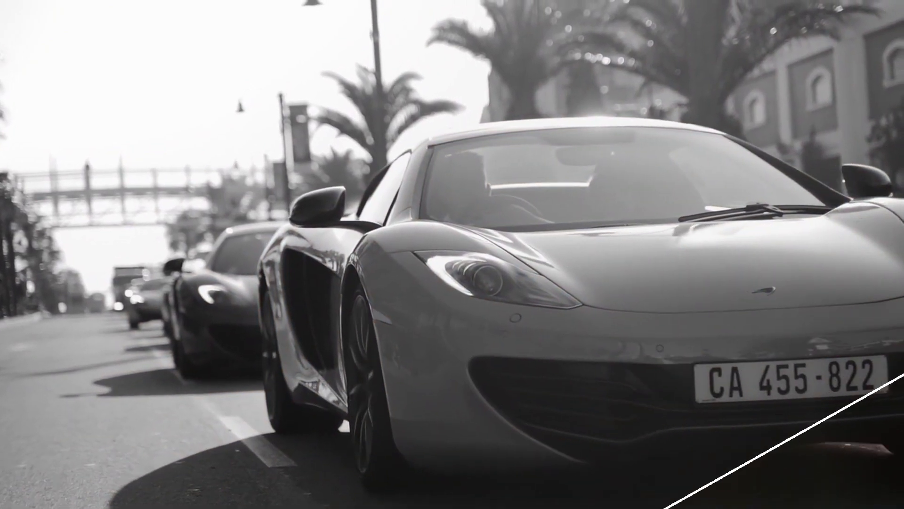